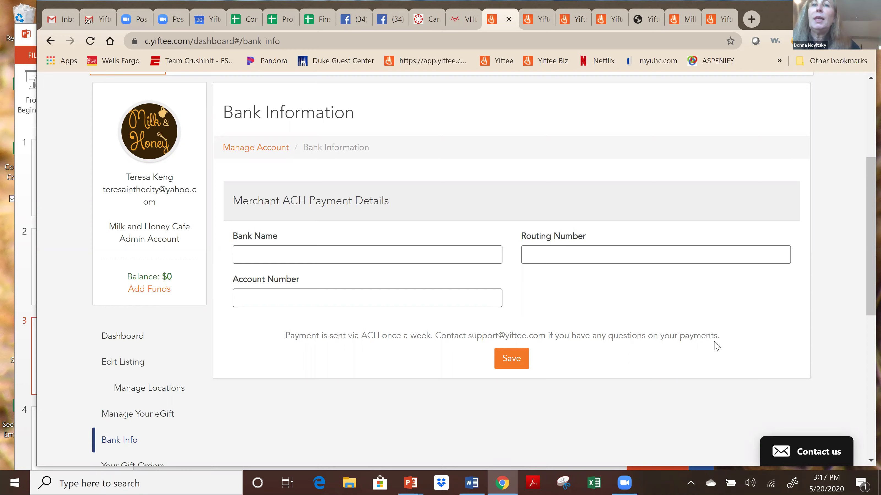
Scroll down the Bank Information page to review the empty ACH bank name, routing and account fields
{"action": "scroll", "coordinate": [714, 347], "scroll_direction": "down", "scroll_amount": 3}
{"action": "scroll", "coordinate": [715, 346], "scroll_direction": "down", "scroll_amount": 2}
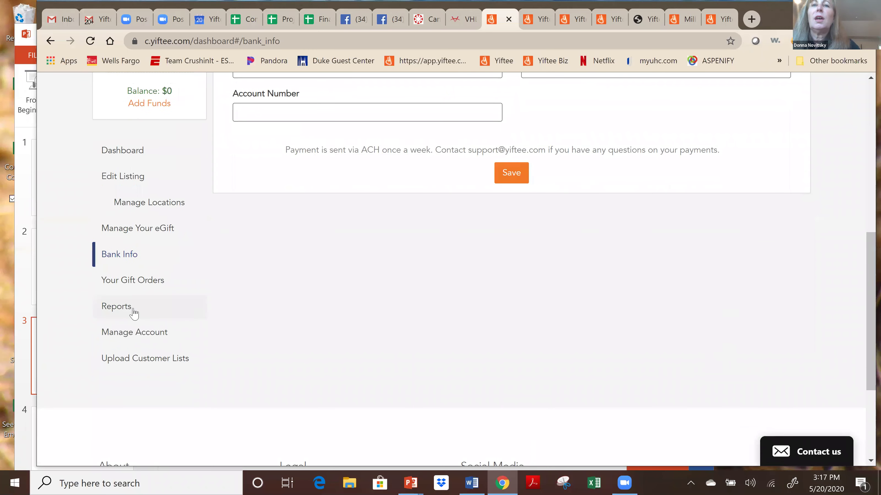
Open the eGift Cards Sold report under Reports and generate its Summary of Gifts table
{"action": "left_click", "coordinate": [117, 307]}
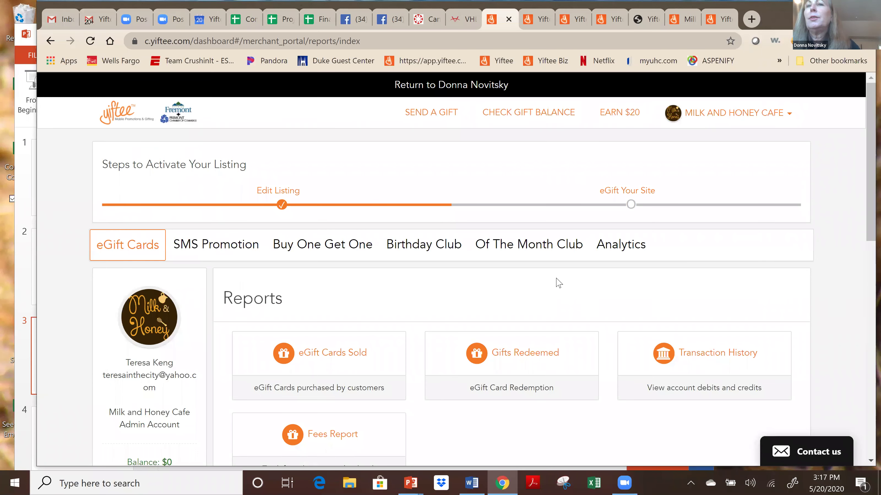
{"action": "scroll", "coordinate": [557, 282], "scroll_direction": "down", "scroll_amount": 3}
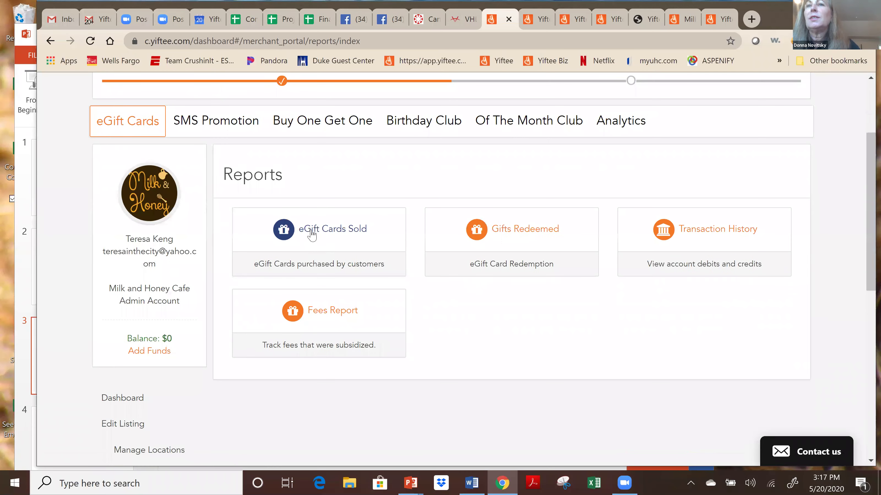
{"action": "left_click", "coordinate": [313, 238]}
{"action": "scroll", "coordinate": [487, 304], "scroll_direction": "down", "scroll_amount": 5}
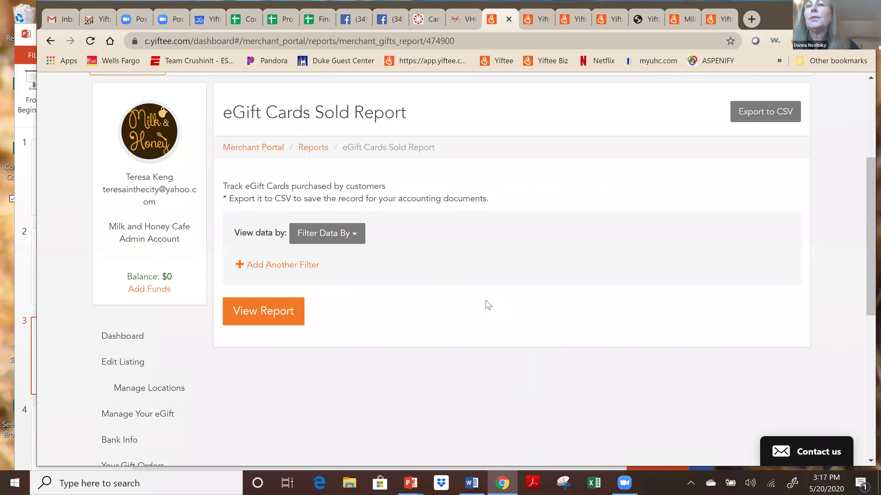
{"action": "left_click", "coordinate": [261, 312]}
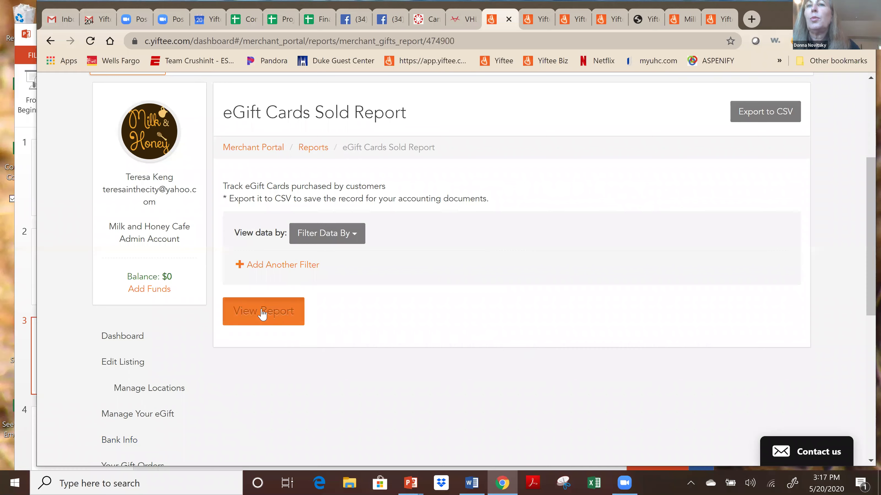
Scroll the gifts table sideways to see the four $40.00 eGifts' sale dates and sender details
{"action": "scroll", "coordinate": [586, 303], "scroll_direction": "down", "scroll_amount": 5}
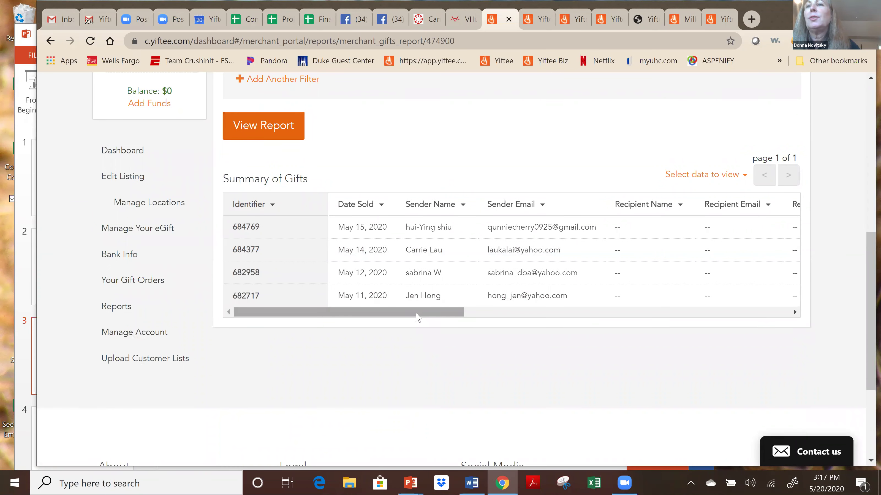
{"action": "left_click_drag", "start_coordinate": [413, 311], "coordinate": [657, 318]}
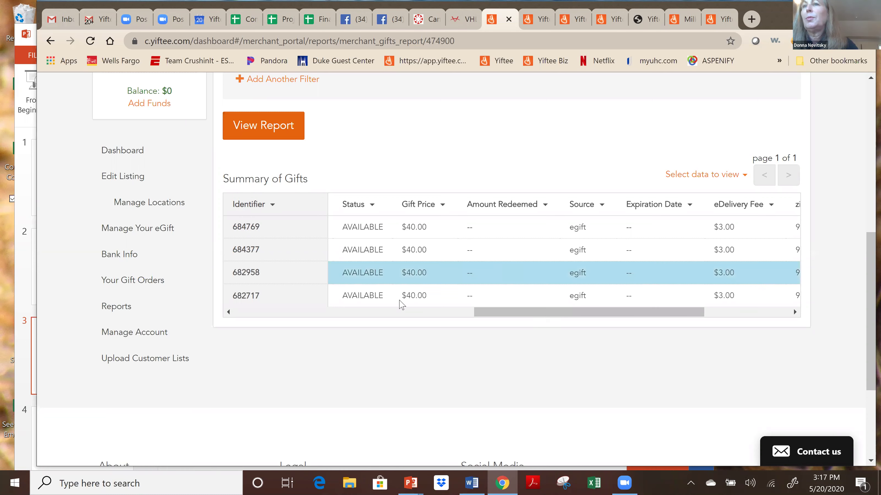
{"action": "left_click", "coordinate": [486, 312]}
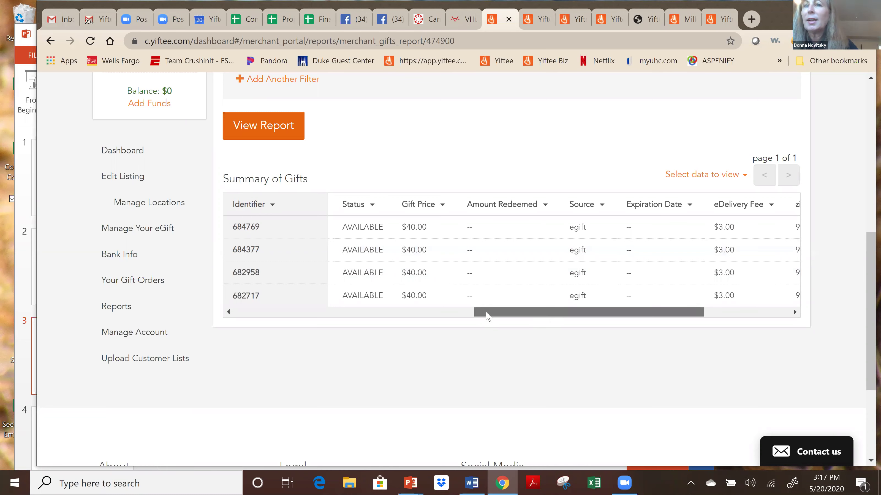
{"action": "left_click_drag", "start_coordinate": [486, 314], "coordinate": [226, 320]}
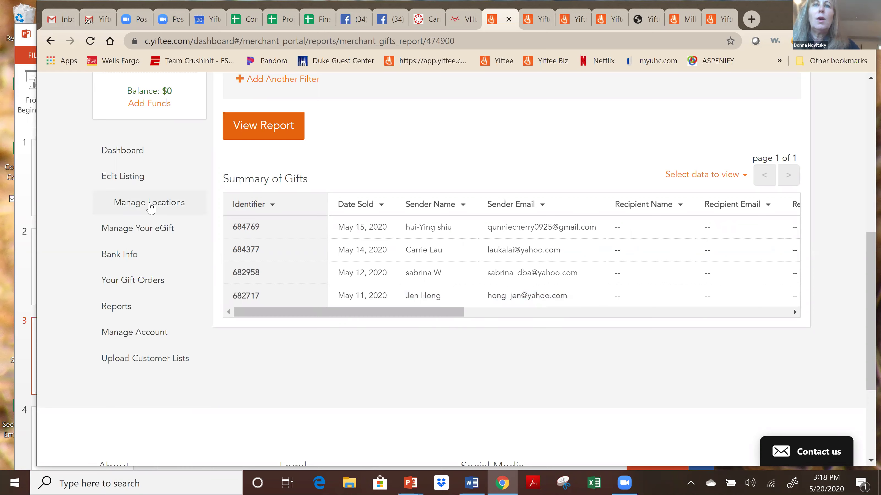
Go to Manage Your eGift and scroll to the cafe's unique gift card link and website embed code
{"action": "left_click", "coordinate": [120, 228]}
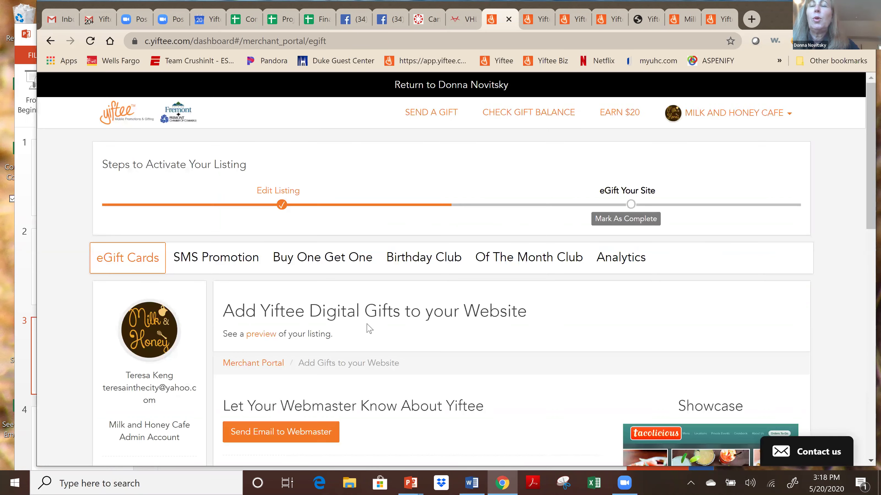
{"action": "scroll", "coordinate": [369, 327], "scroll_direction": "down", "scroll_amount": 7}
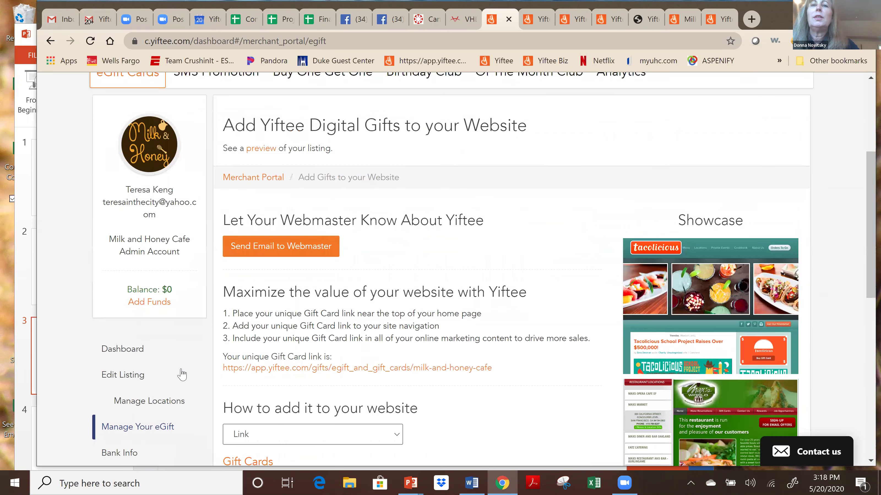
{"action": "scroll", "coordinate": [447, 339], "scroll_direction": "down", "scroll_amount": 2}
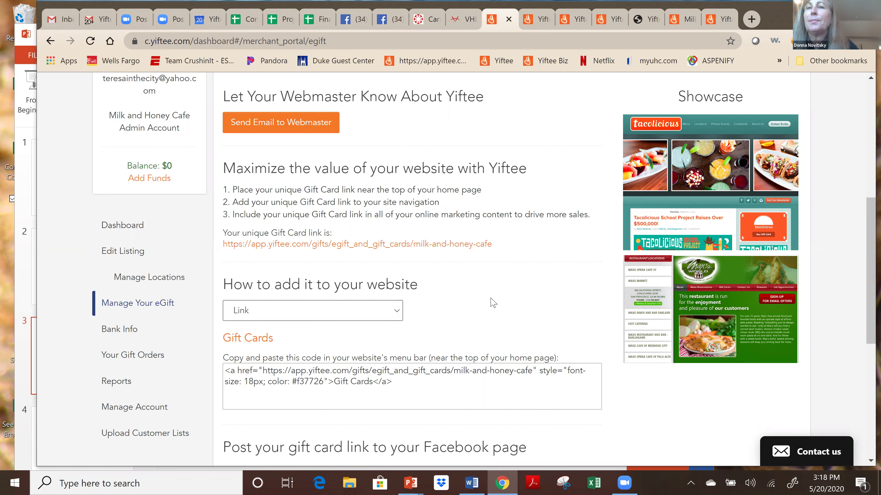
{"action": "scroll", "coordinate": [492, 303], "scroll_direction": "down", "scroll_amount": 2}
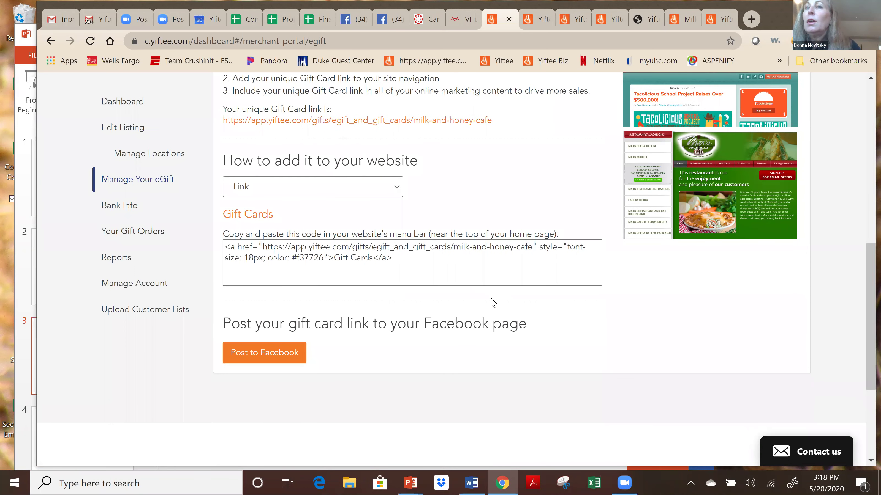
{"action": "scroll", "coordinate": [491, 298], "scroll_direction": "down", "scroll_amount": 2}
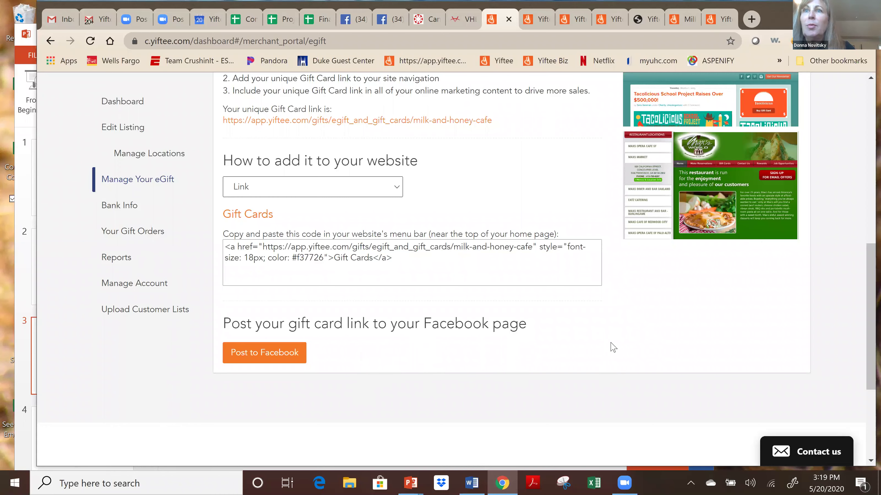
{"action": "scroll", "coordinate": [613, 347], "scroll_direction": "up", "scroll_amount": 2}
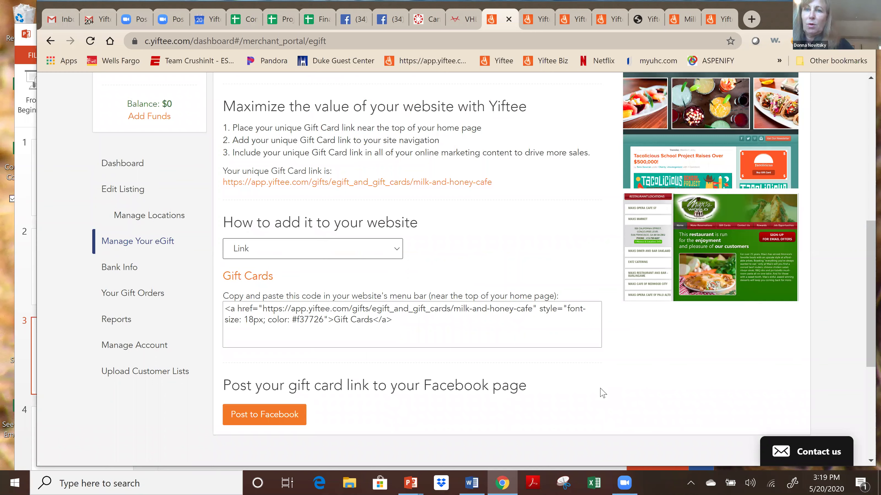
Bring the Fremont Training Deck forward and select slide 4, 'Marketing Your New eGift Cards'
{"action": "left_click", "coordinate": [22, 189]}
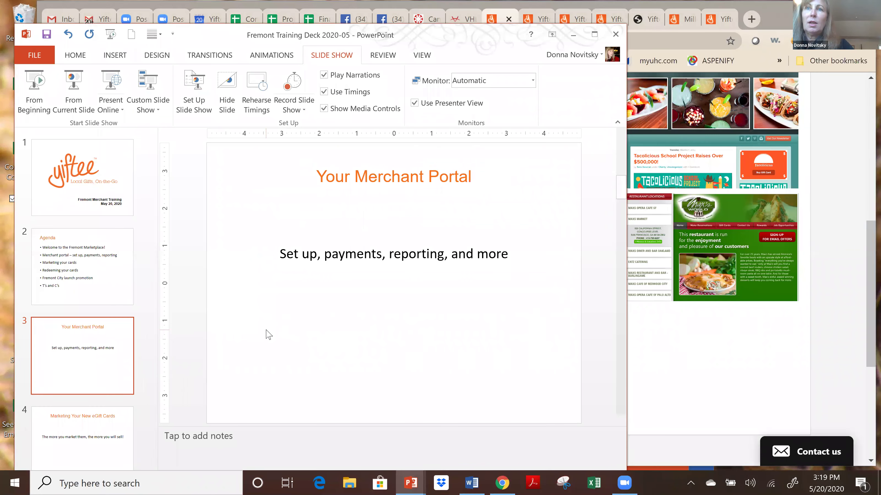
{"action": "scroll", "coordinate": [269, 334], "scroll_direction": "down", "scroll_amount": 1}
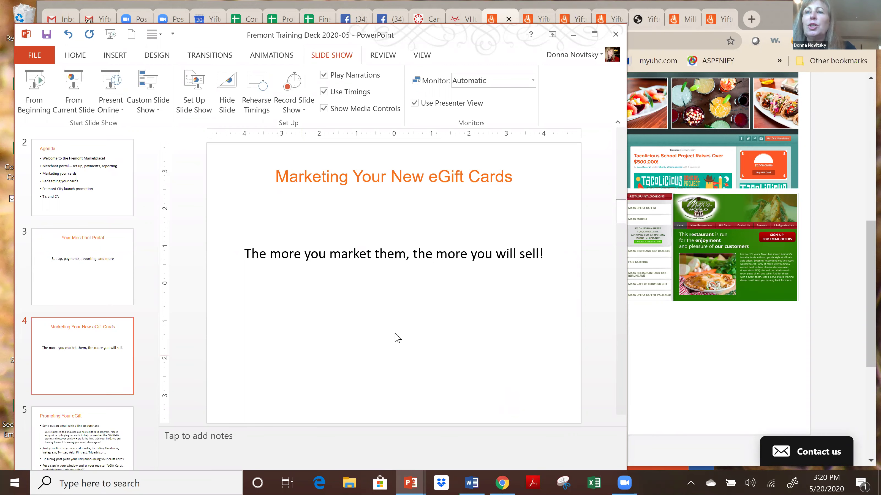
Bring Chrome back in front and return to the cafe's Manage Your eGift tab
{"action": "left_click", "coordinate": [656, 300]}
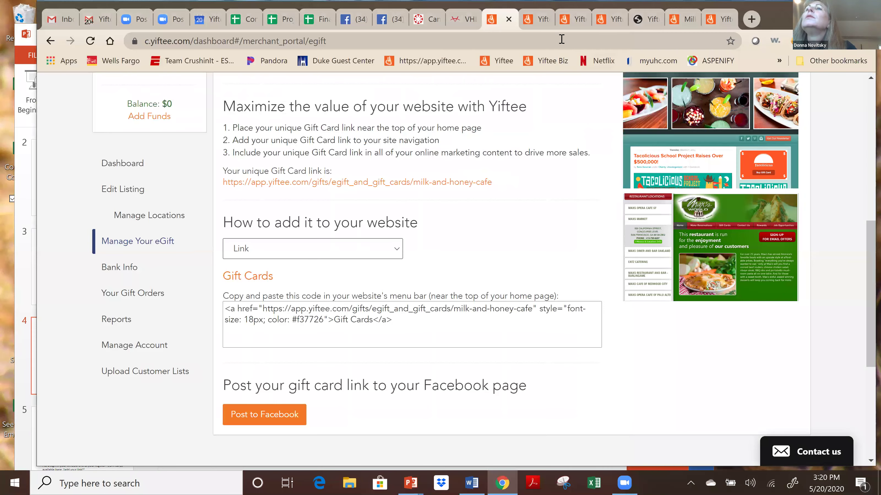
{"action": "left_click", "coordinate": [541, 23]}
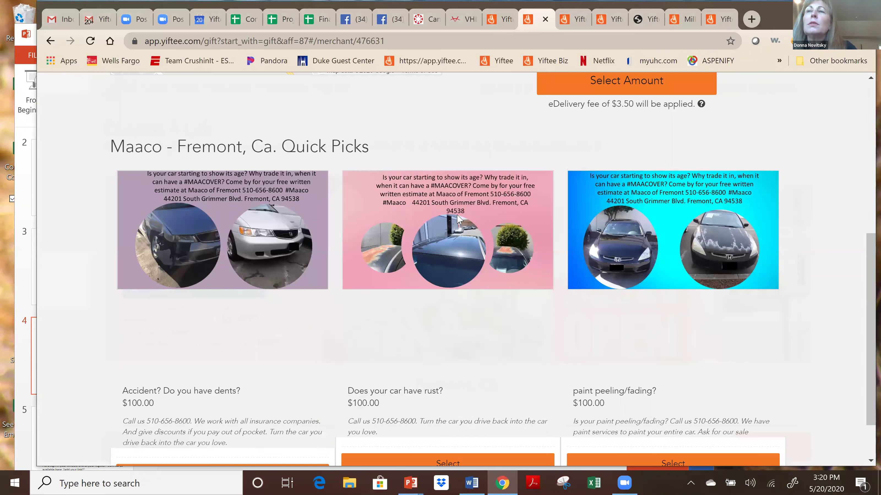
{"action": "left_click", "coordinate": [571, 22]}
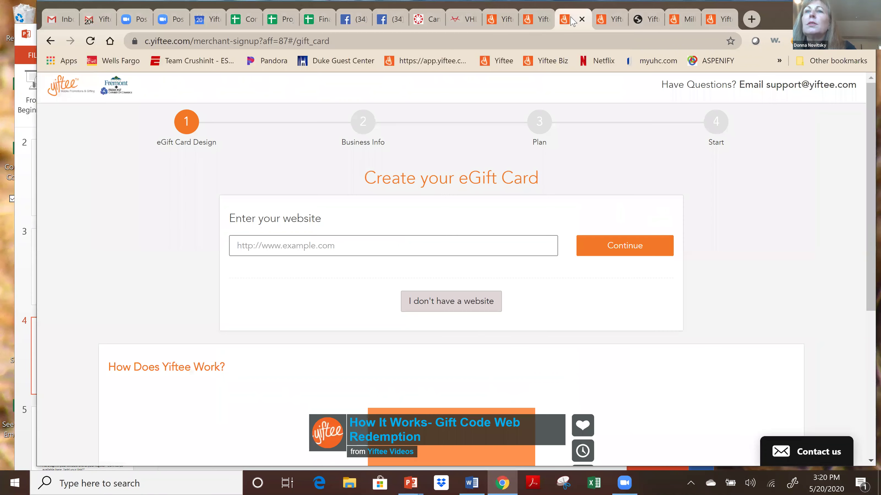
{"action": "left_click", "coordinate": [499, 20]}
{"action": "scroll", "coordinate": [357, 215], "scroll_direction": "down", "scroll_amount": 3}
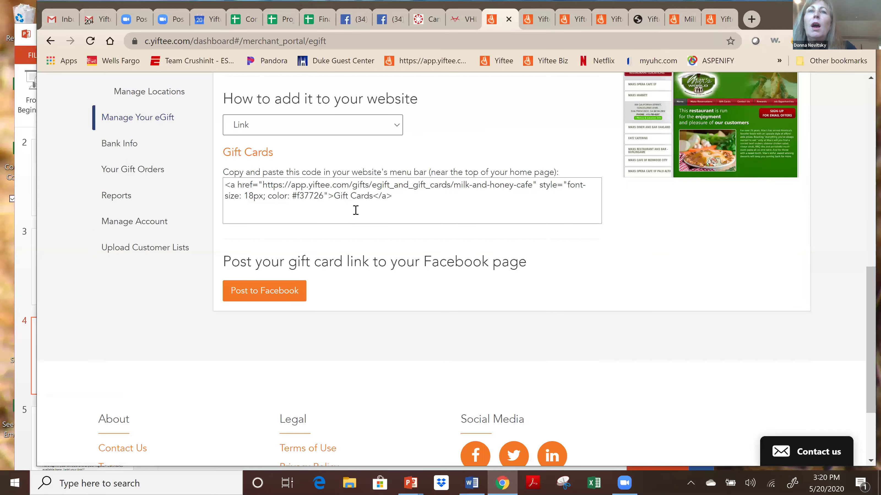
Go to Manage Account and open Manage Subsidy, where eDelivery fee subsidizing is Off
{"action": "left_click", "coordinate": [112, 222]}
{"action": "scroll", "coordinate": [377, 359], "scroll_direction": "down", "scroll_amount": 5}
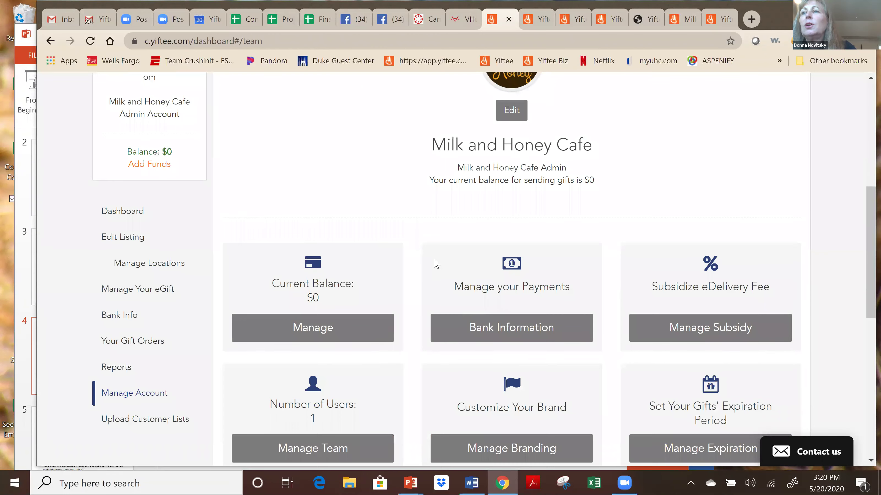
{"action": "scroll", "coordinate": [636, 256], "scroll_direction": "down", "scroll_amount": 3}
{"action": "left_click", "coordinate": [702, 216]}
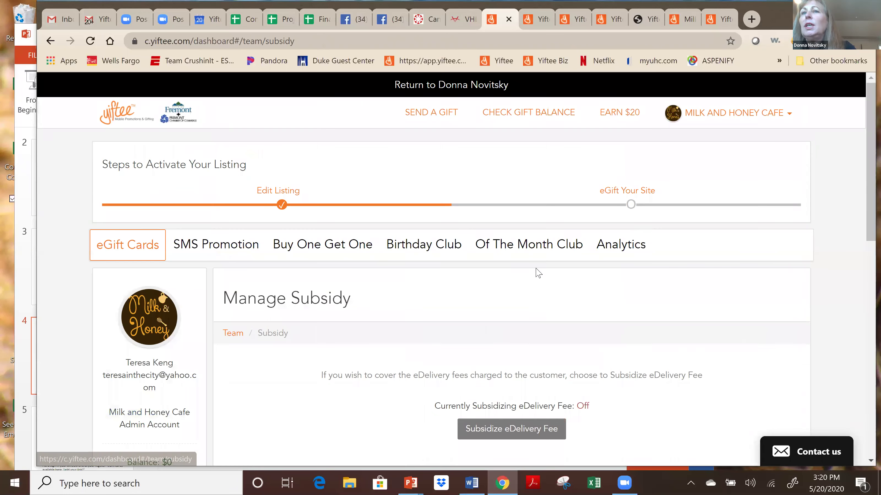
{"action": "scroll", "coordinate": [619, 297], "scroll_direction": "down", "scroll_amount": 3}
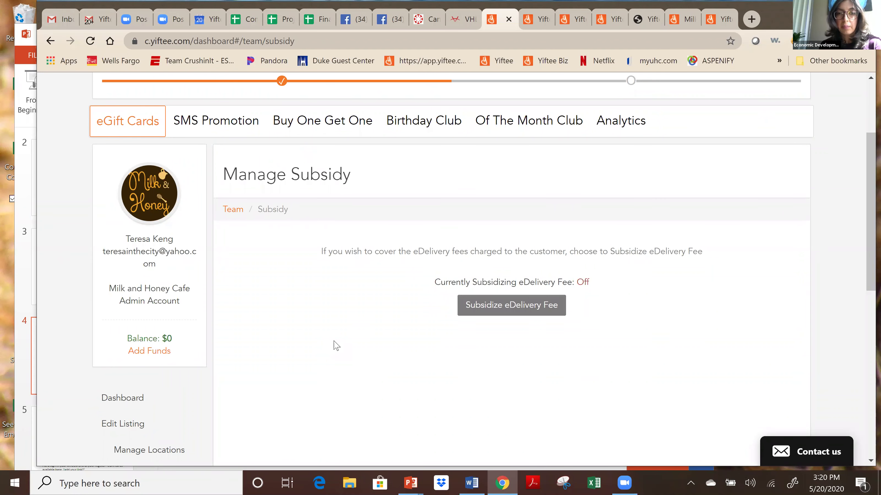
Bring the Fremont Training Deck back in front on slide 4, 'Marketing Your New eGift Cards'
{"action": "left_click", "coordinate": [21, 291]}
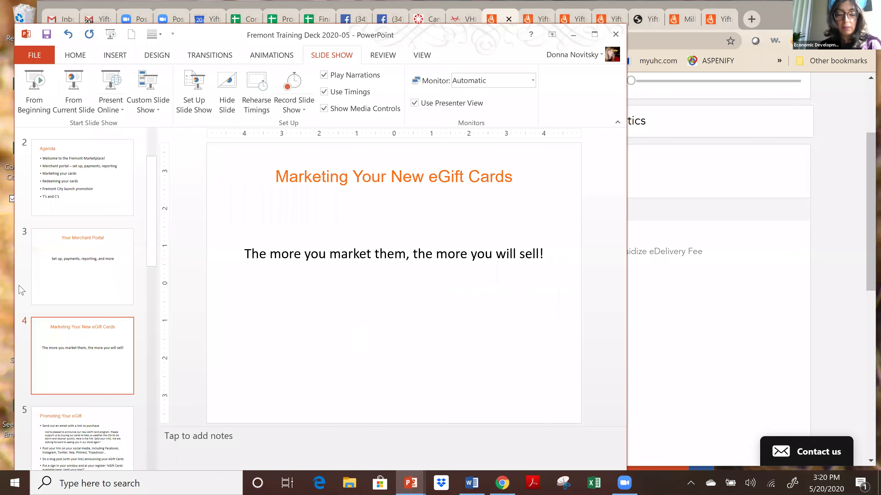